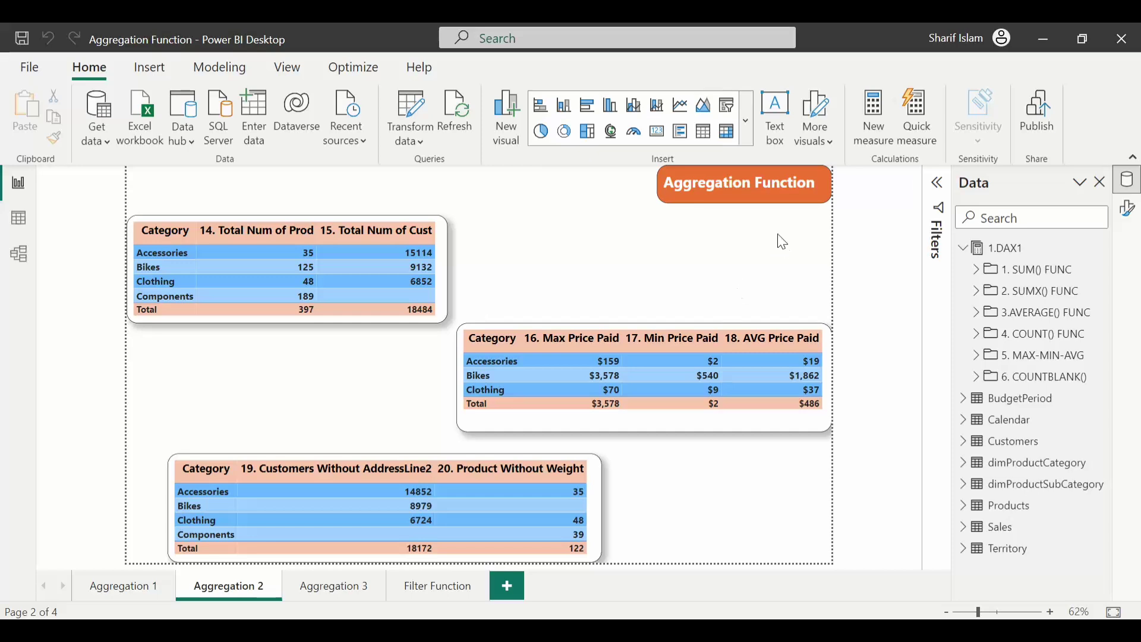
Step: Create a measure in table 1.DAX1: Margin% = DIVIDE('1.DAX1'[03.Total Margin],'1.DAX1'[01.Total Sales])
left_click(1017, 255)
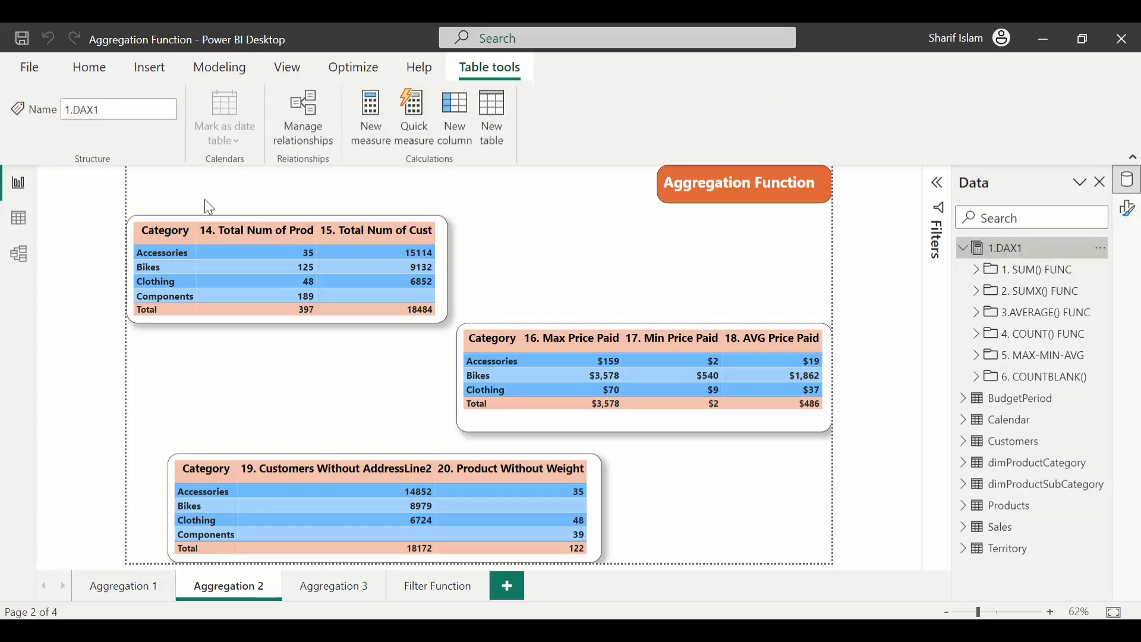
left_click(364, 122)
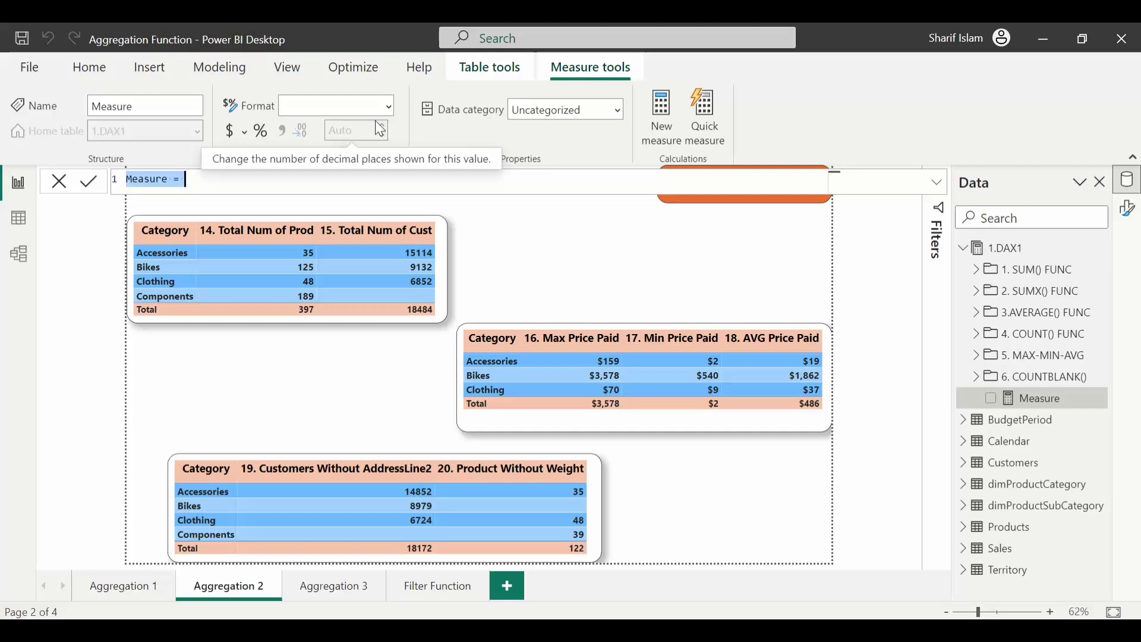
type("Ma")
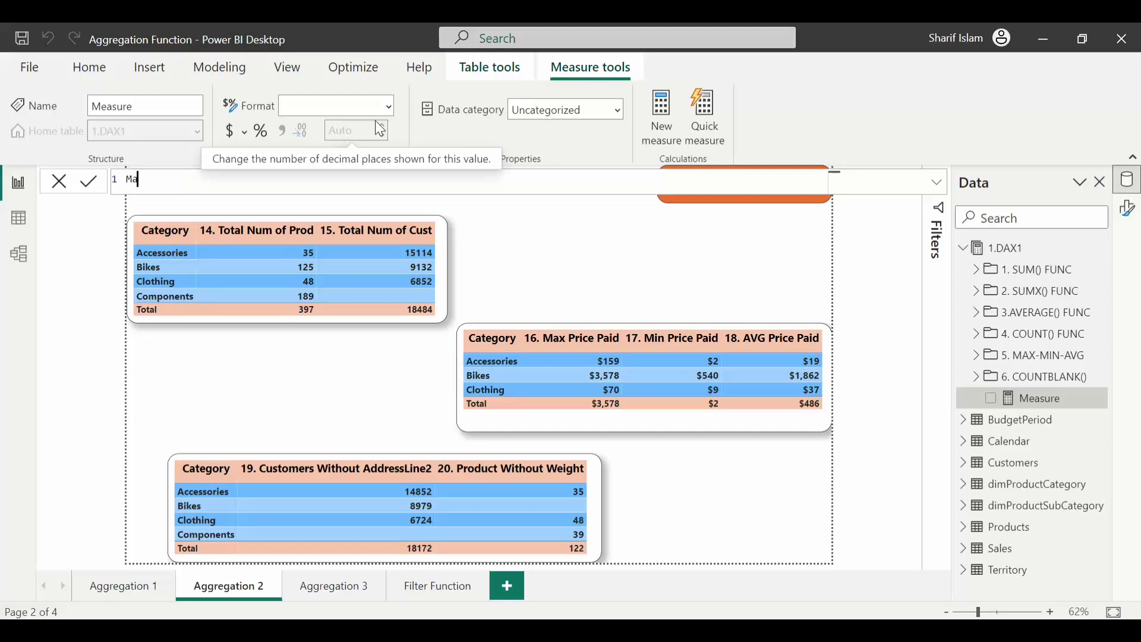
type("rgin% = DIVIDE(d")
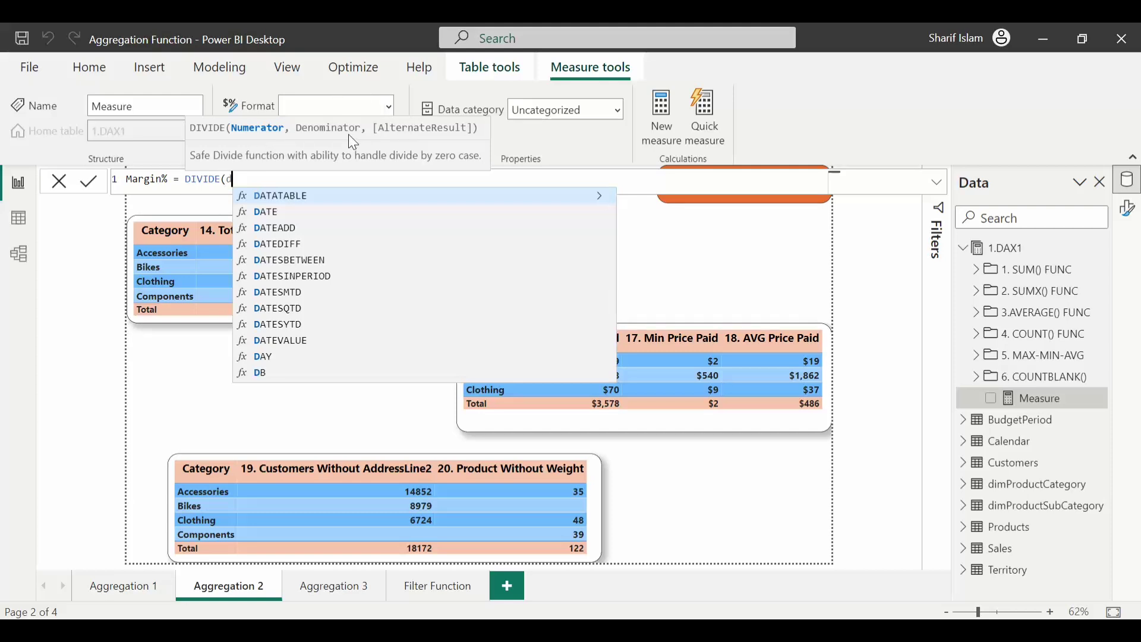
type("ax")
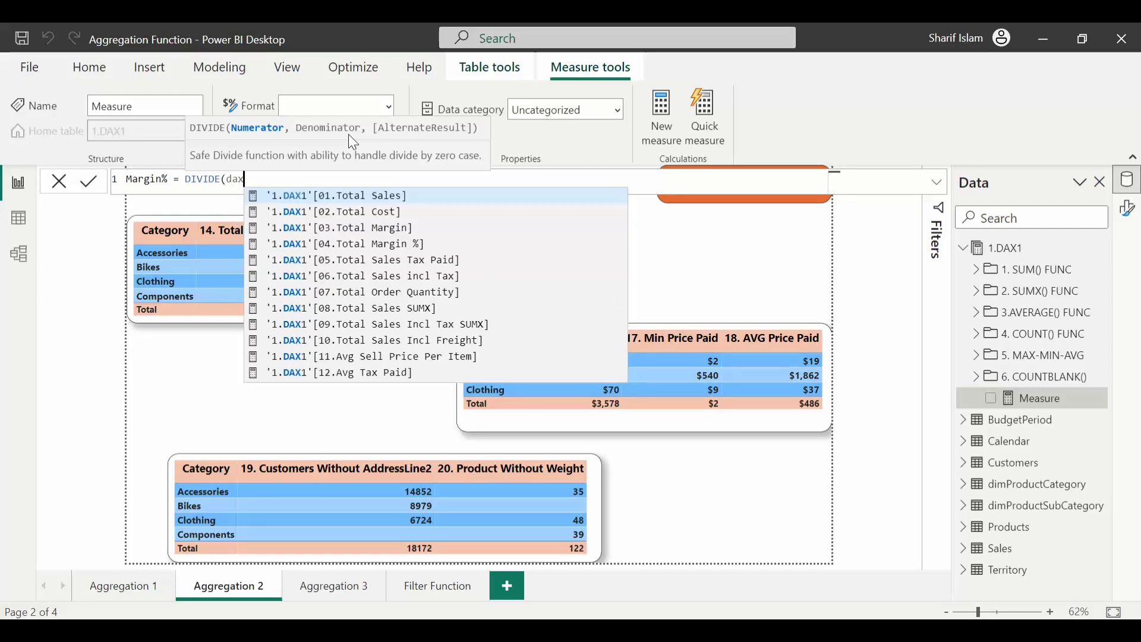
key("Down")
key("Down")
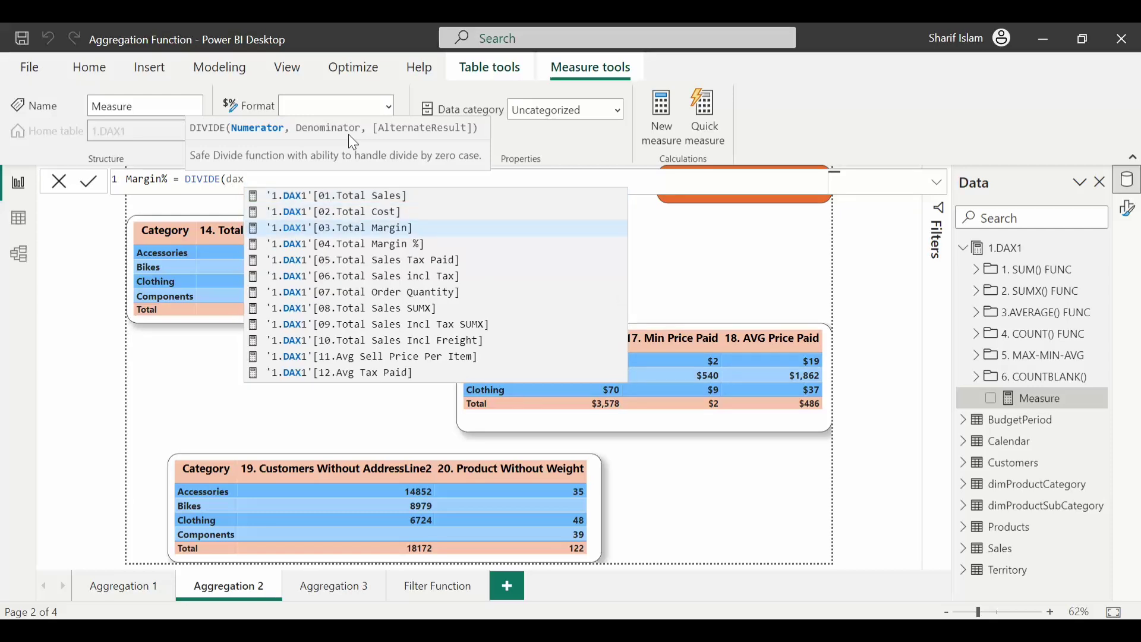
key("Tab")
type(",")
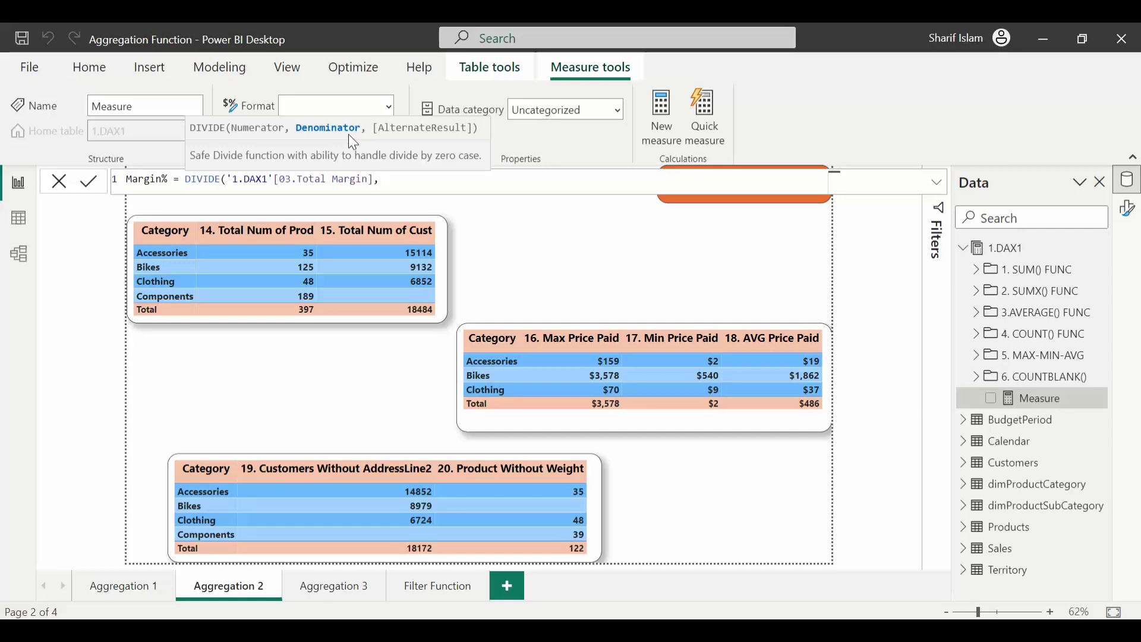
type("dax")
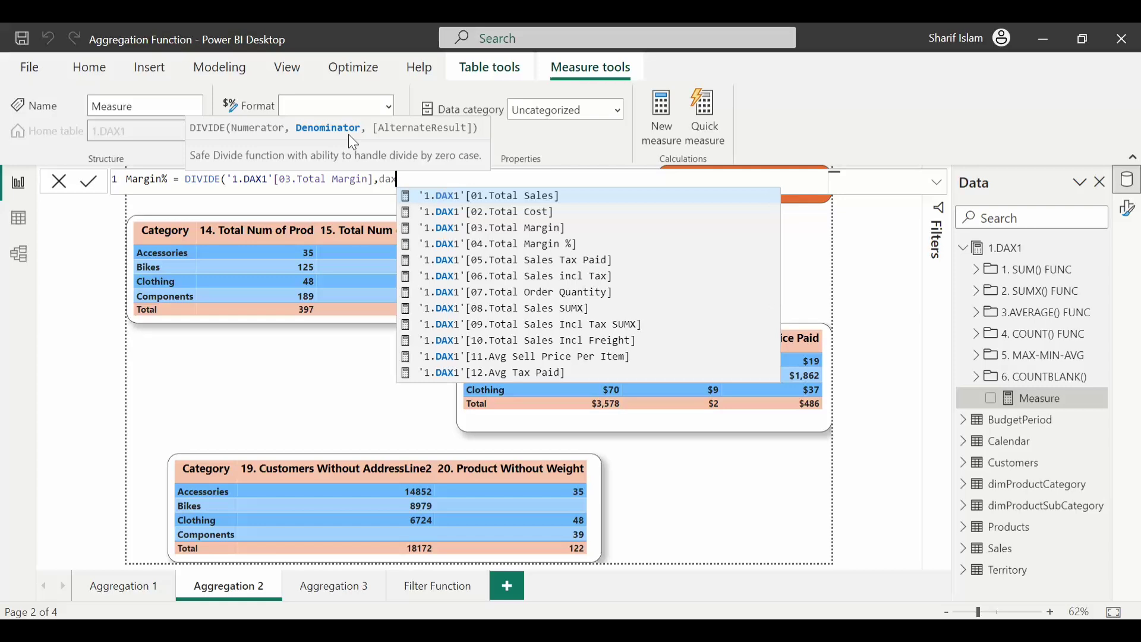
key("Tab")
type(")")
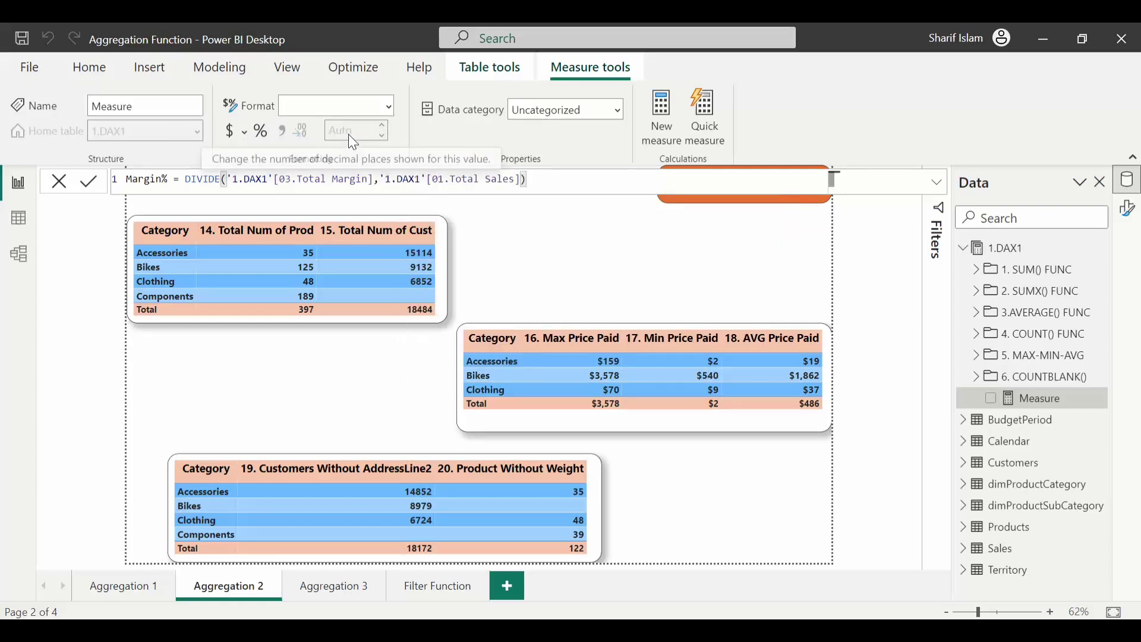
key("Return")
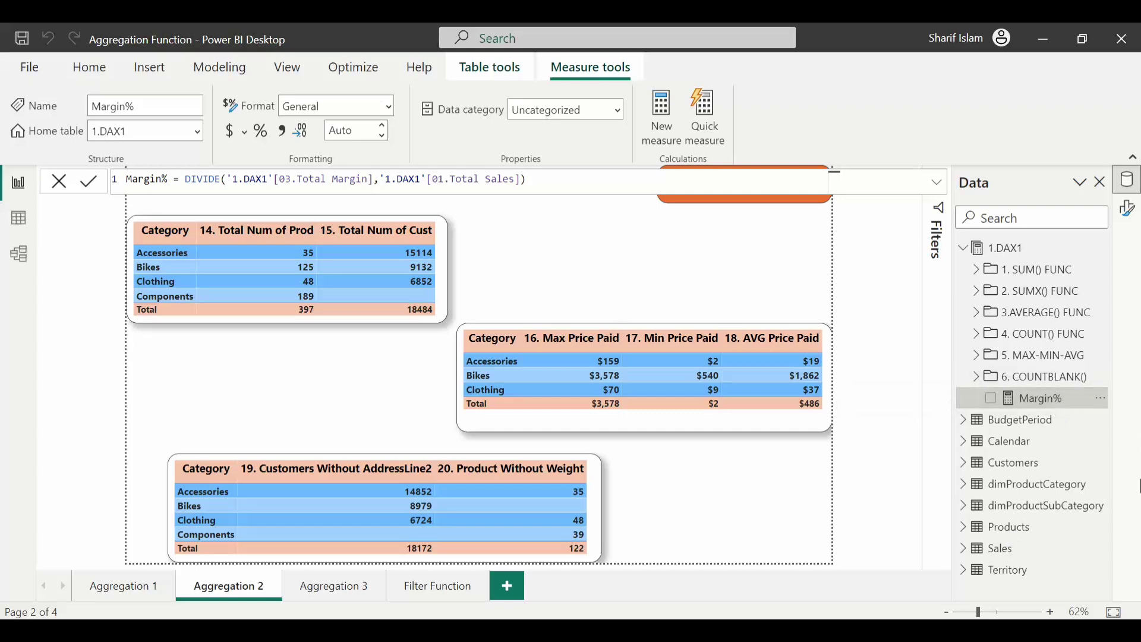
Step: Rename the Margin% measure to "21. Margin %" in its formula
left_click(119, 189)
type("21")
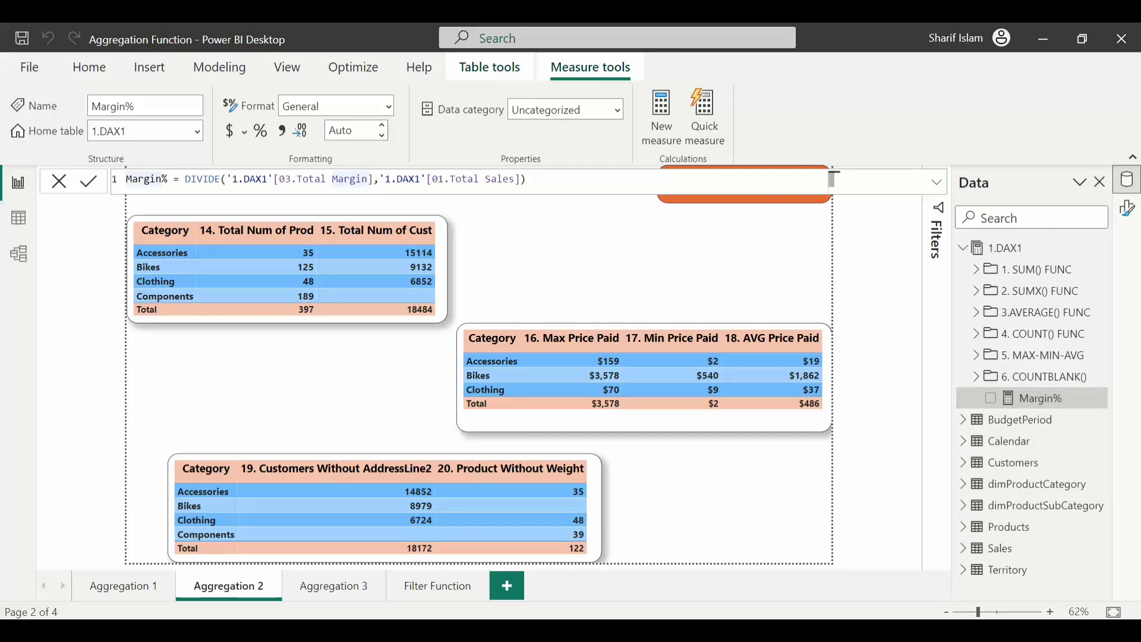
type(".")
key("Right")
key("Right")
key("Right")
key("Right")
key("Right")
key("Right")
key("Return")
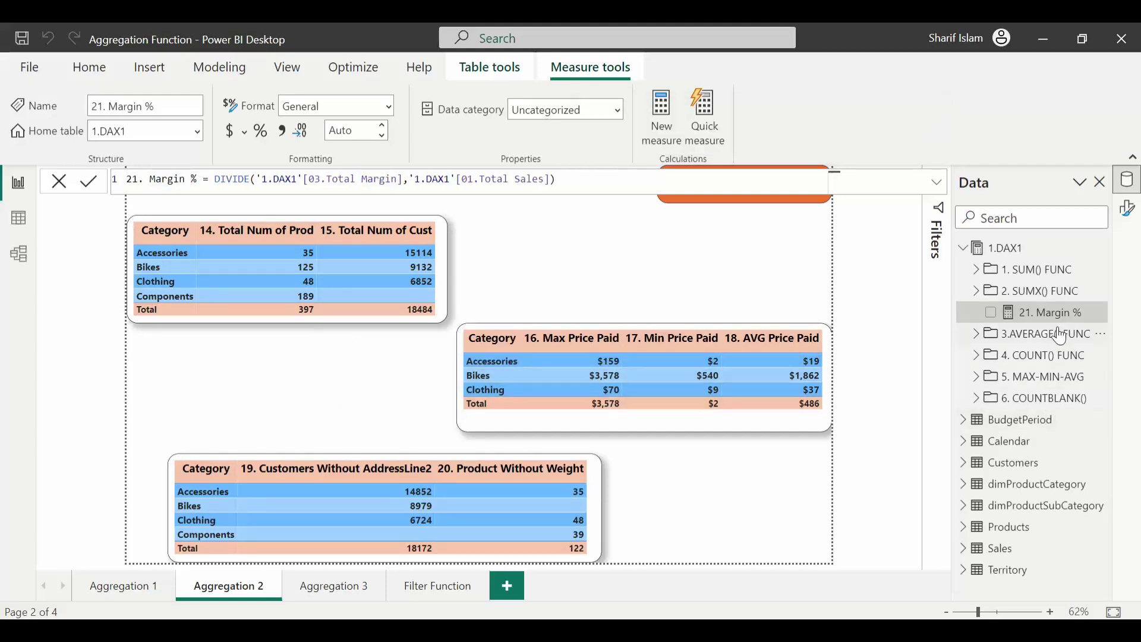
Step: Format the 21. Margin % measure as a percentage
left_click(390, 107)
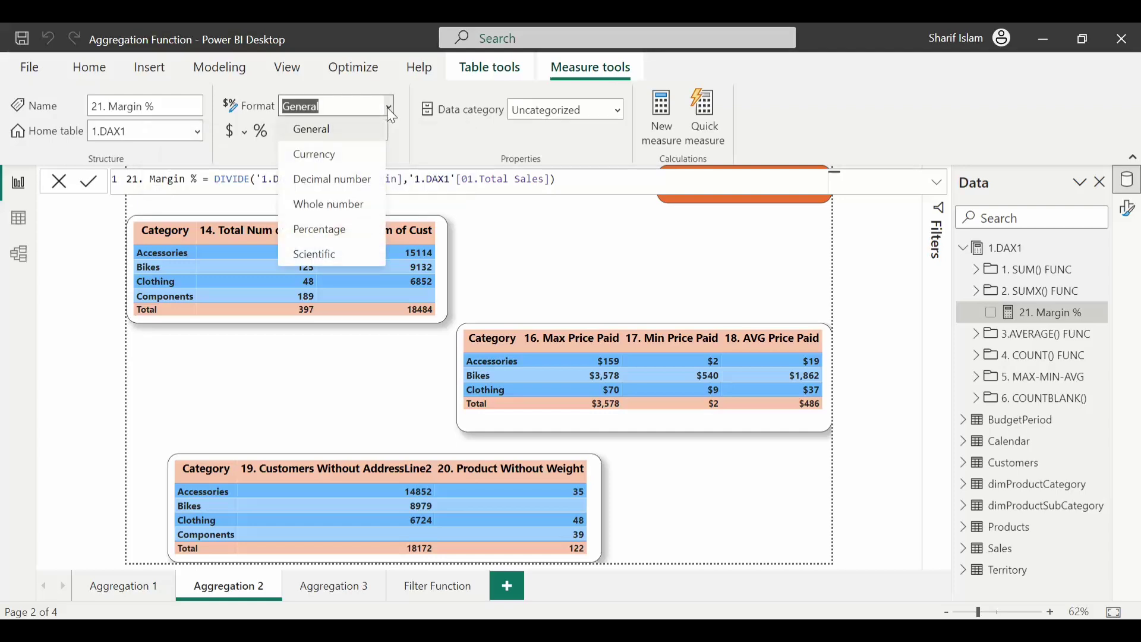
left_click(259, 146)
left_click(260, 135)
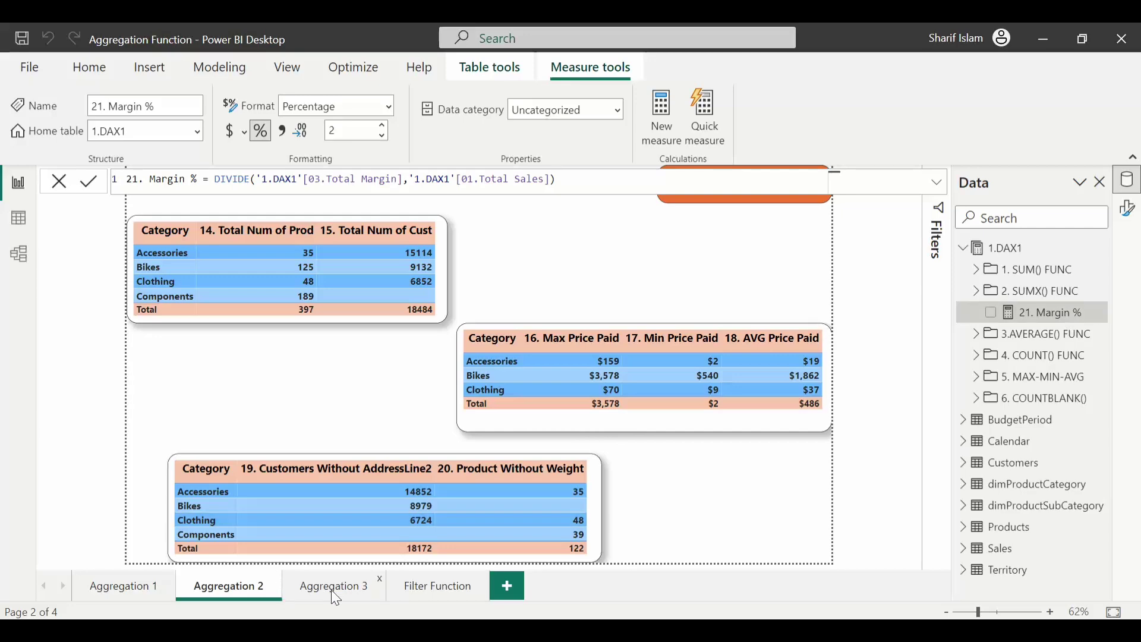
Step: Copy the max/min/average price table from page Aggregation 2 to page Aggregation 3 and move it to the left side of the page
left_click(576, 419)
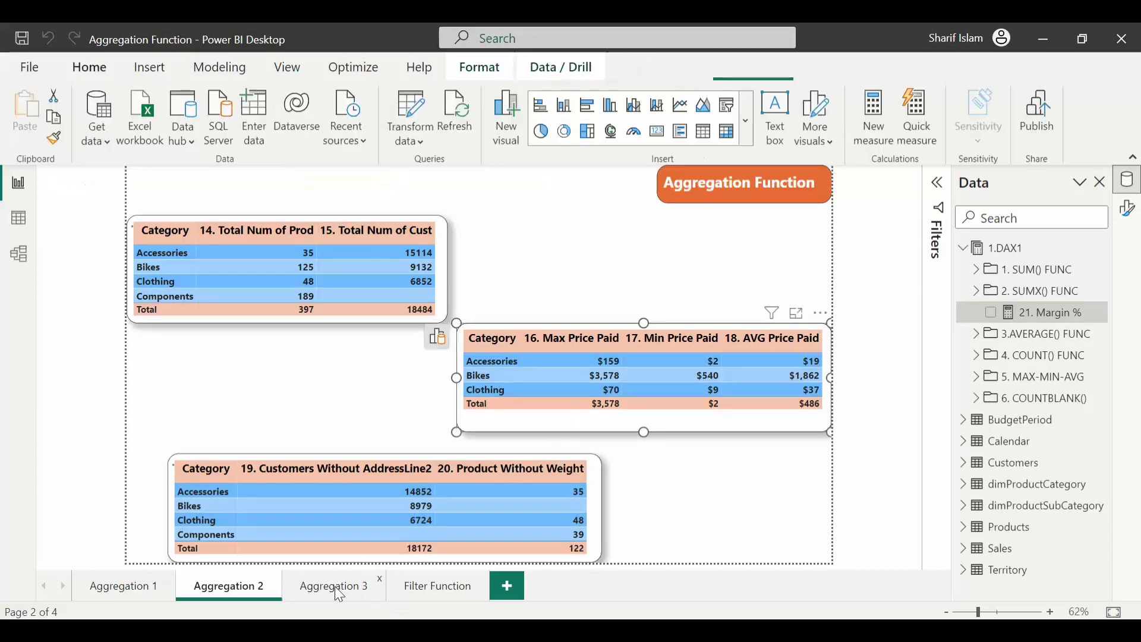
left_click(338, 592)
key("ctrl+v")
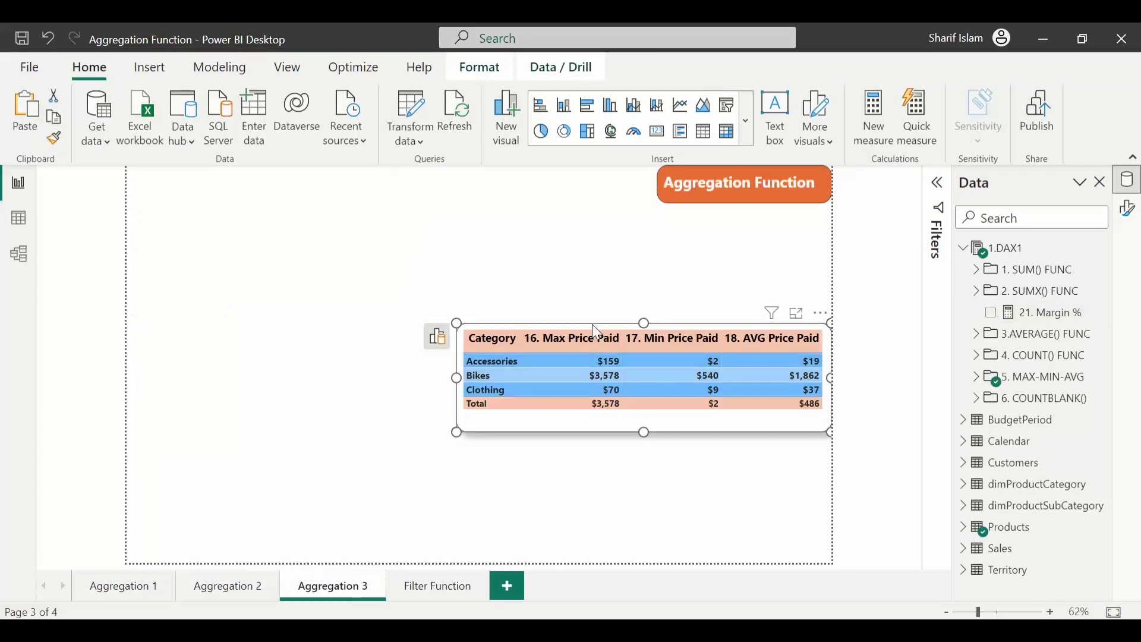
left_click_drag(540, 430, 230, 380)
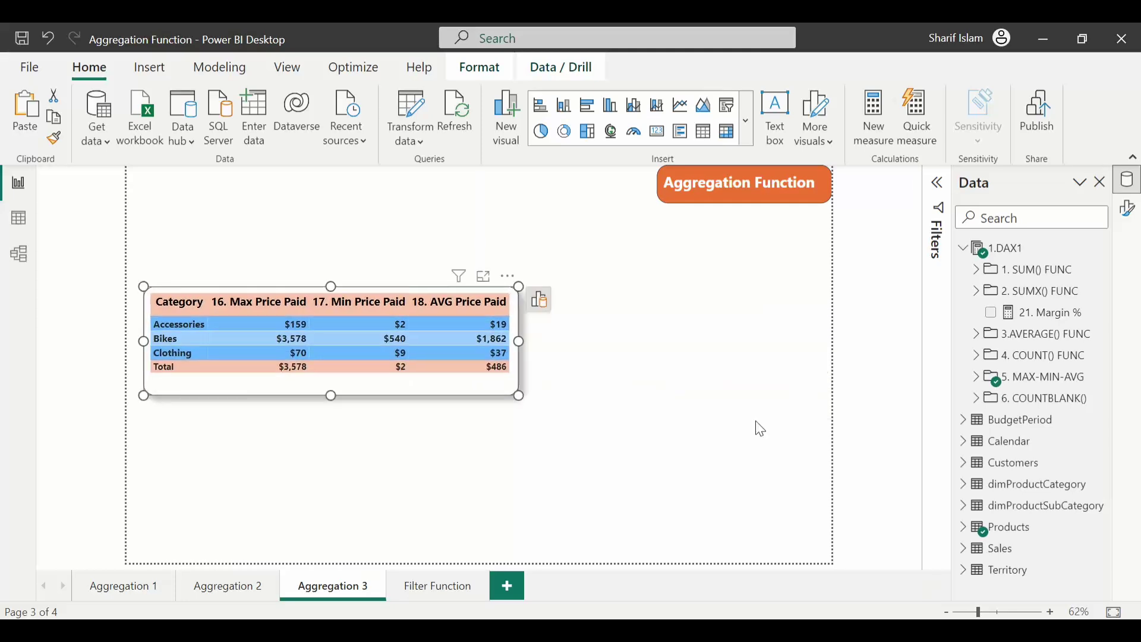
Step: Replace measures 16, 17 and 18 in the pasted table with 21. Margin %, keeping the Category column
left_click(977, 378)
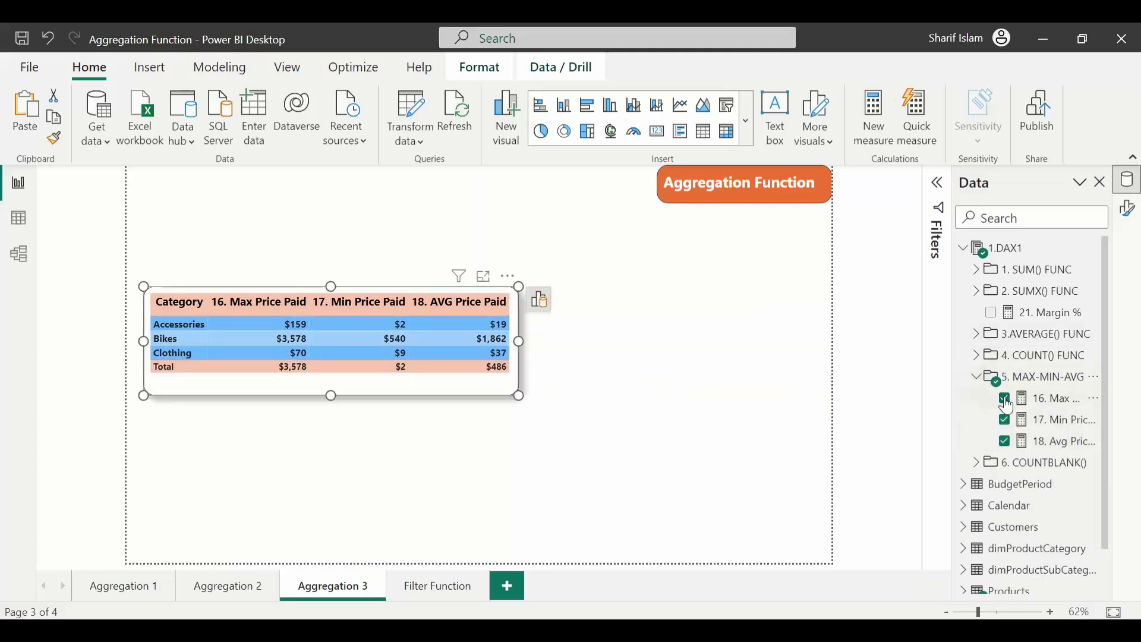
left_click(1004, 399)
left_click(1005, 420)
left_click(1005, 442)
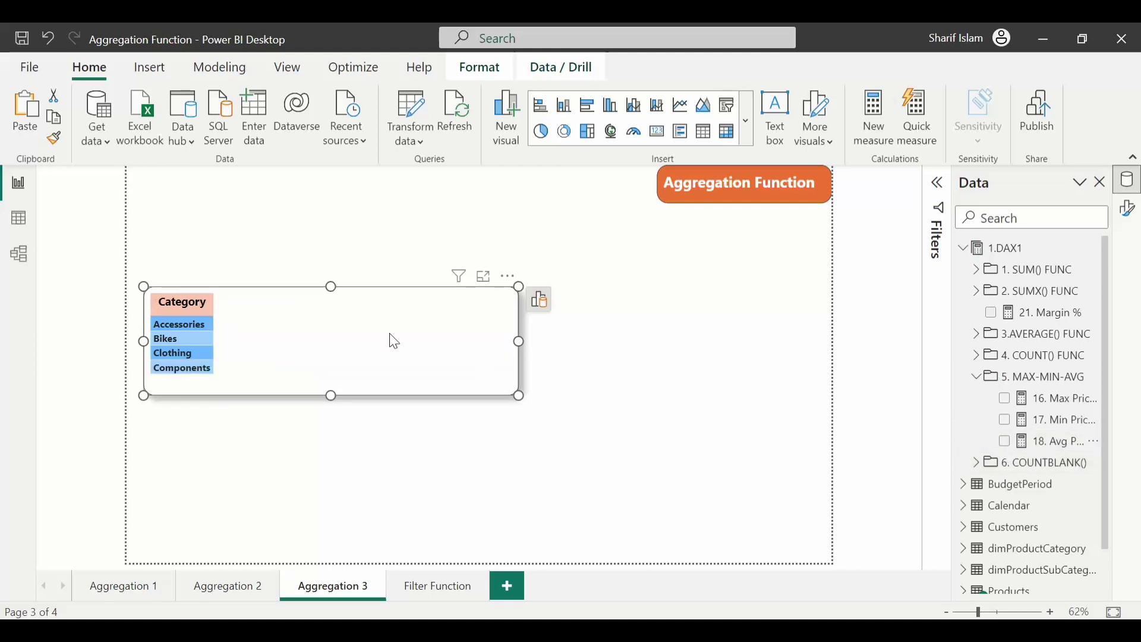
left_click(991, 313)
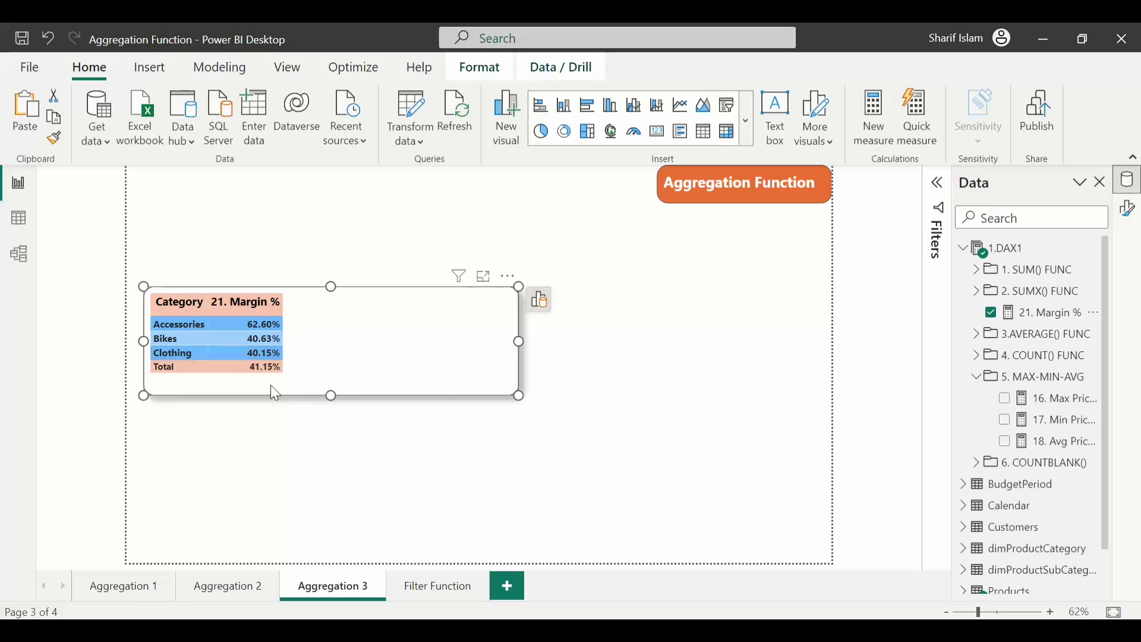
left_click(670, 285)
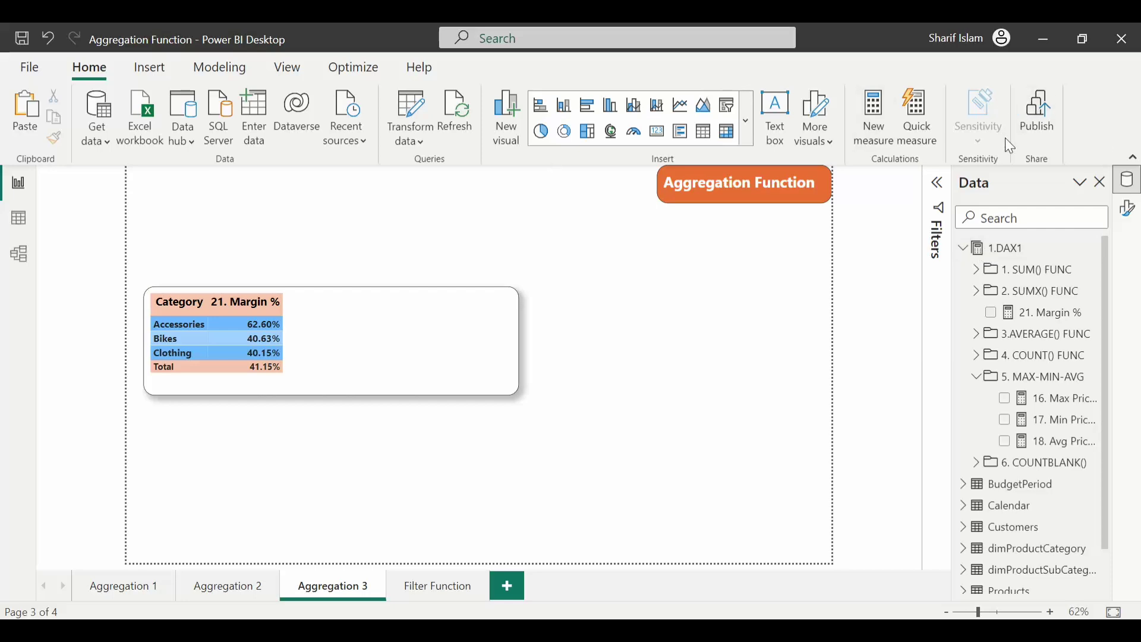
Step: Create a measure in table 1.DAX1: 22. Markup % = DIVIDE('1.DAX1'[03.Total Margin], '1.DAX1'[02.Total Cost])
left_click(1008, 248)
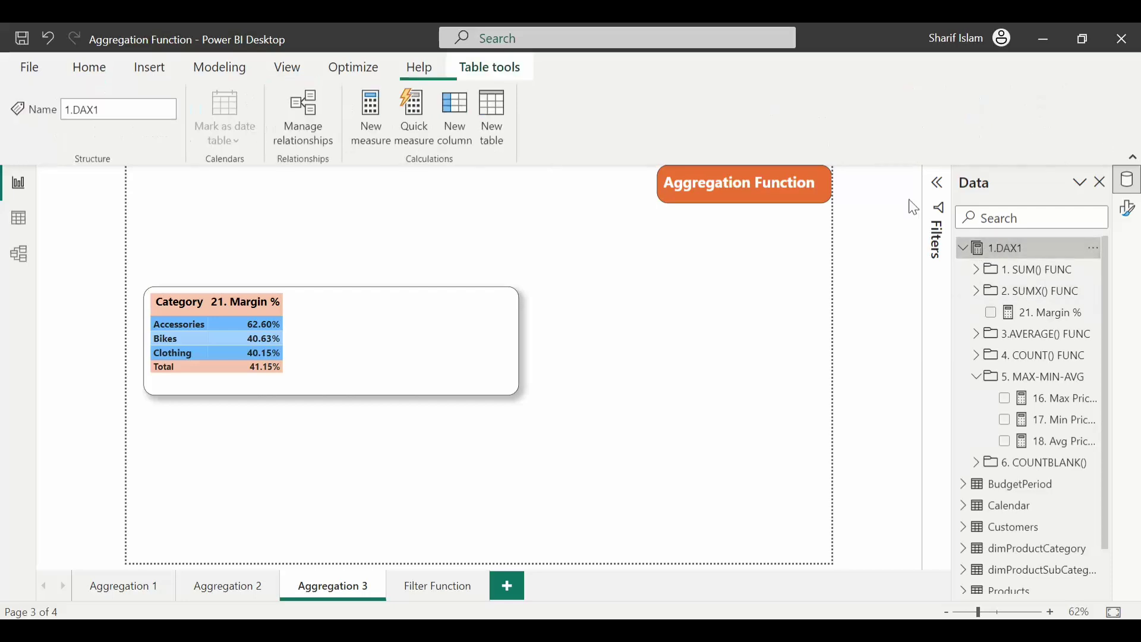
left_click(377, 115)
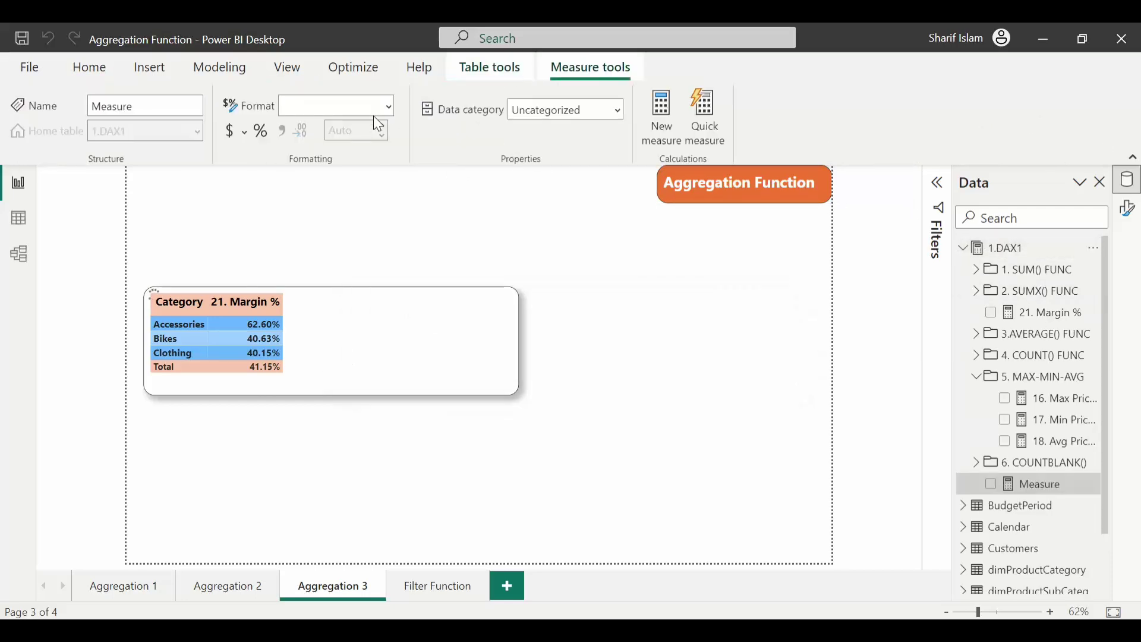
type("22. Markup % = divi")
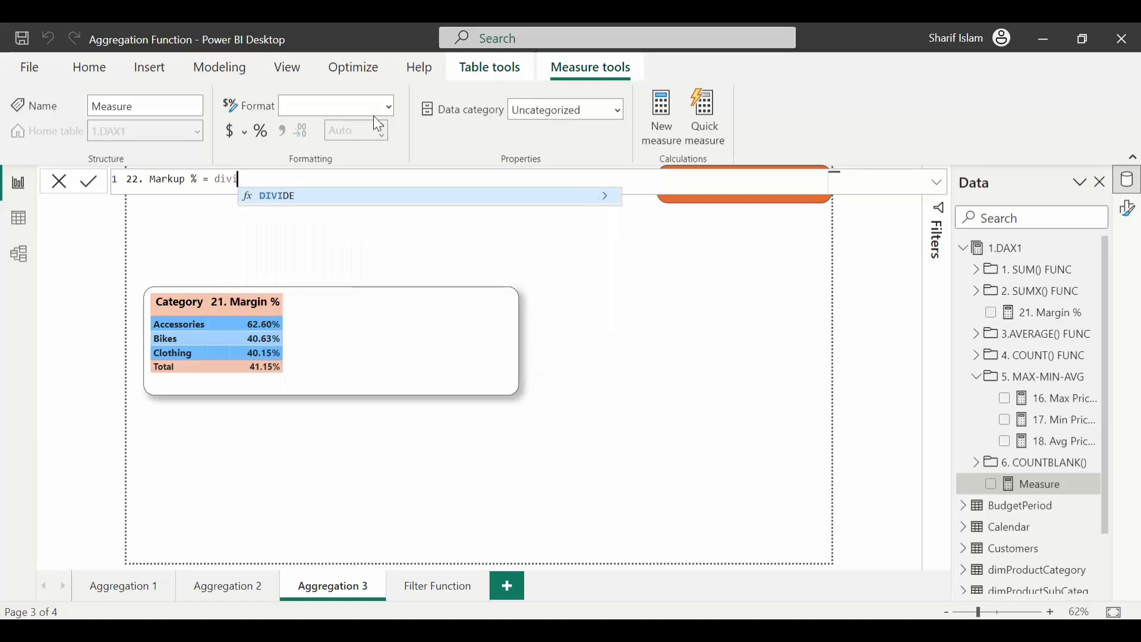
key("Tab")
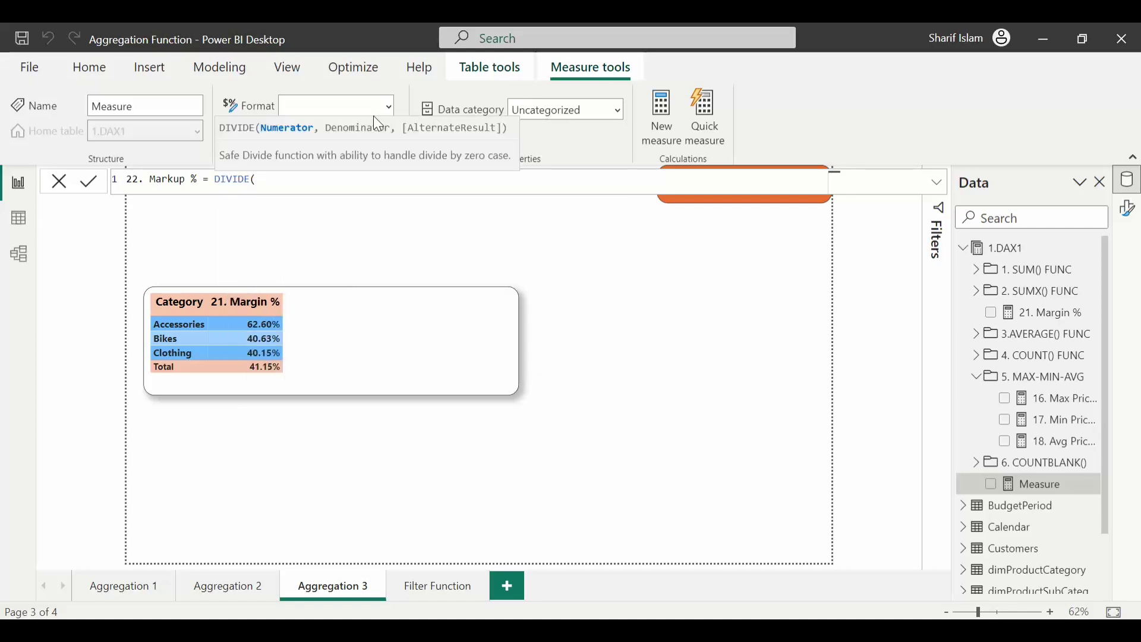
type("dax")
key("Down")
key("Tab")
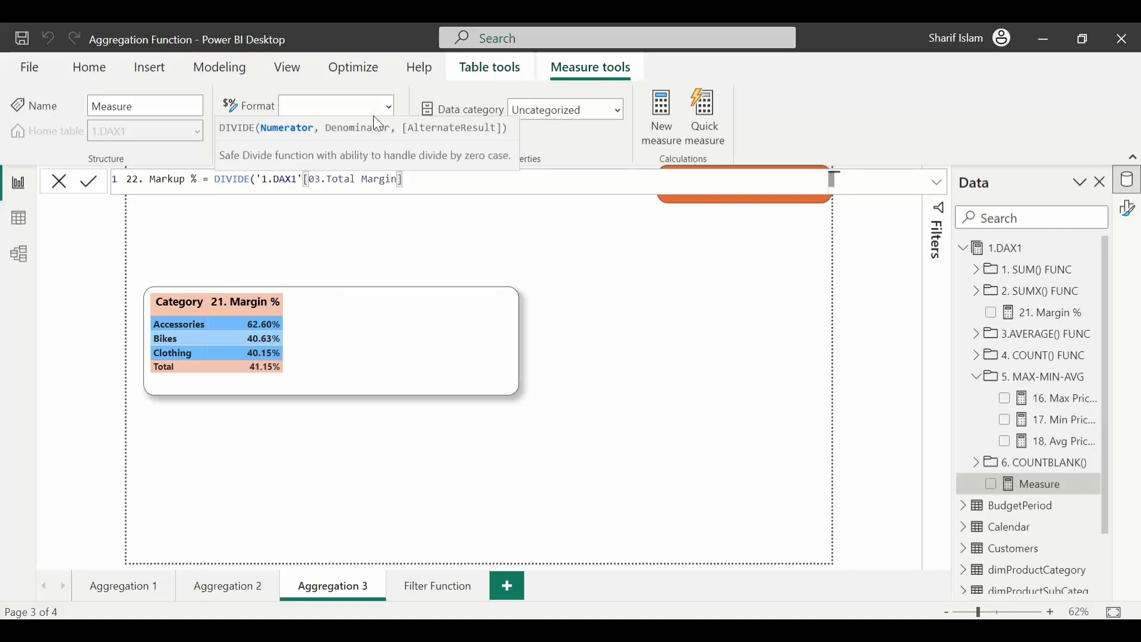
type(",")
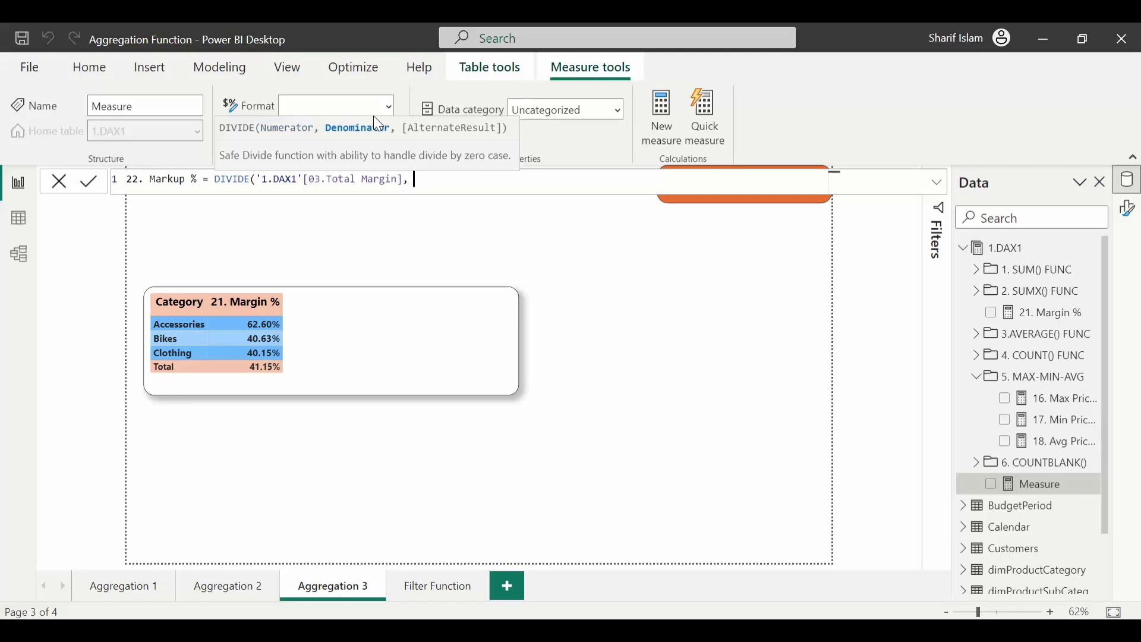
type(" dax")
key("Down")
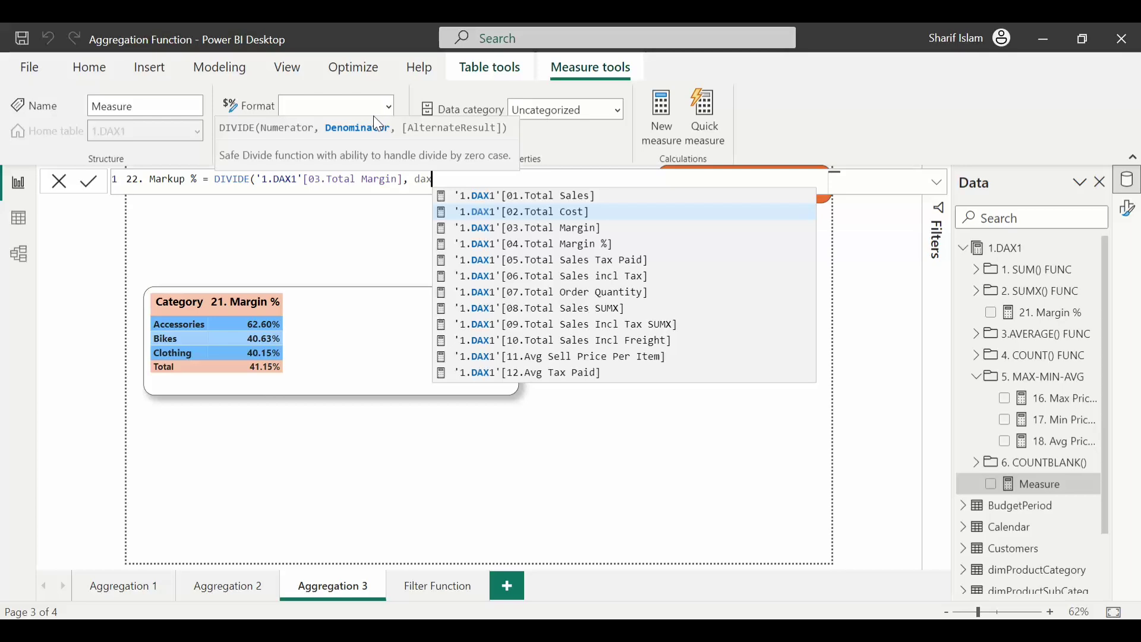
key("Tab")
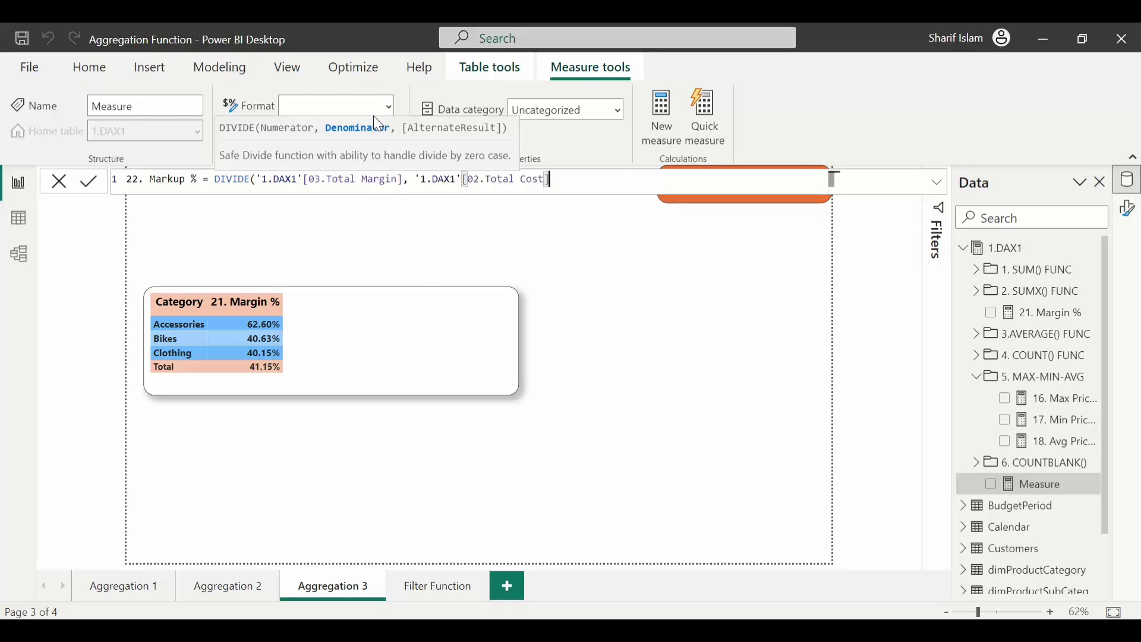
type(")")
key("Return")
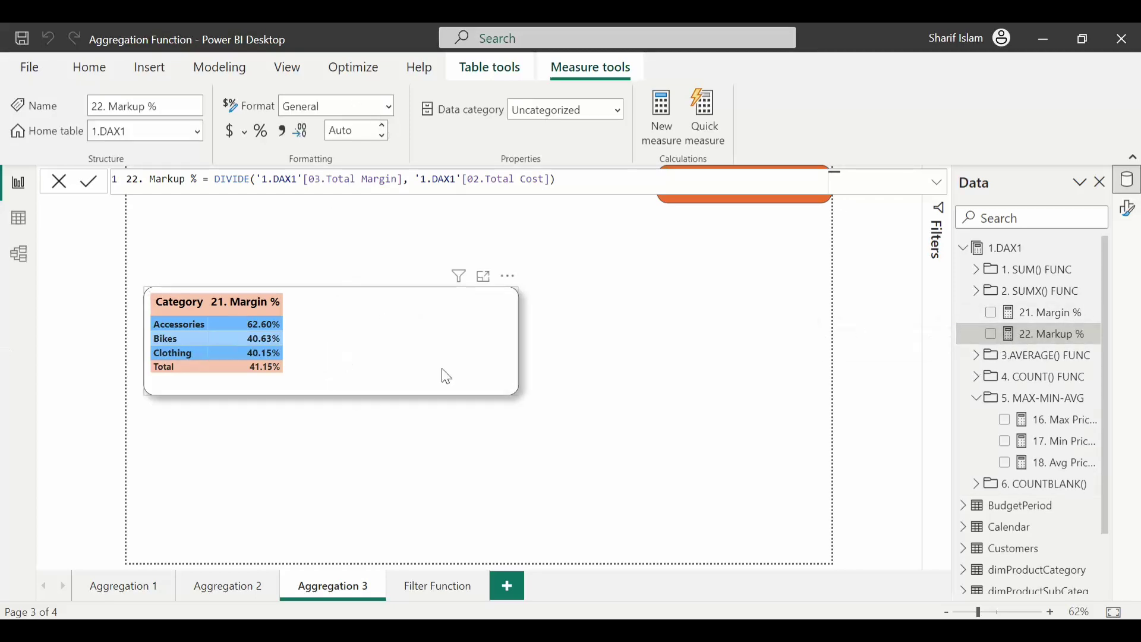
Step: Add 22. Markup % to the category table and format the measure as a percentage
left_click(447, 376)
left_click(992, 335)
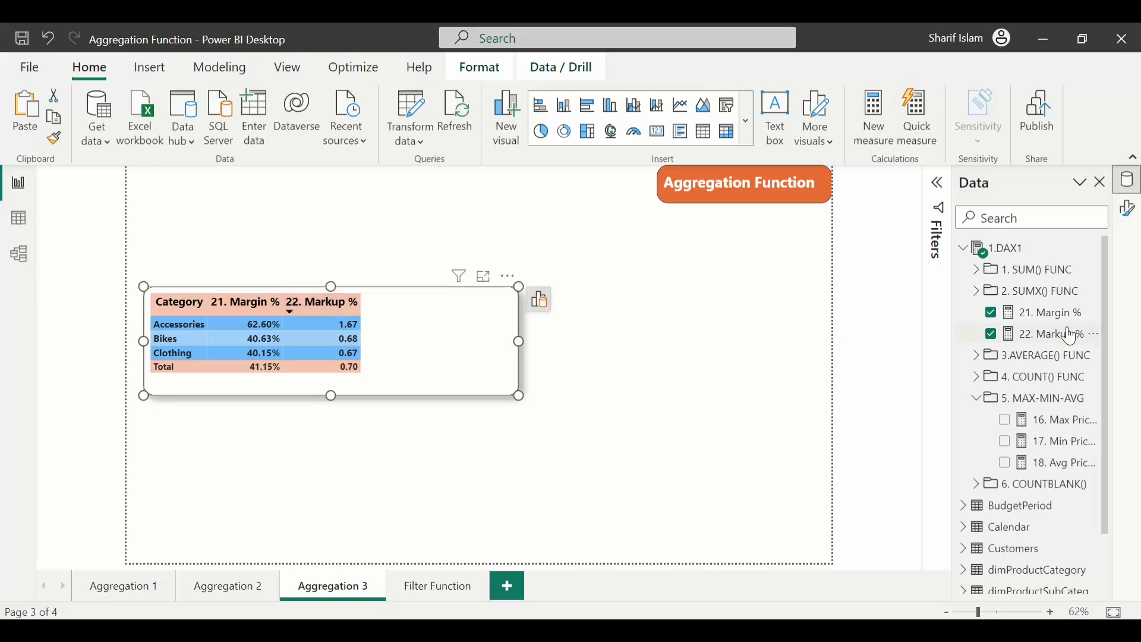
left_click(1046, 335)
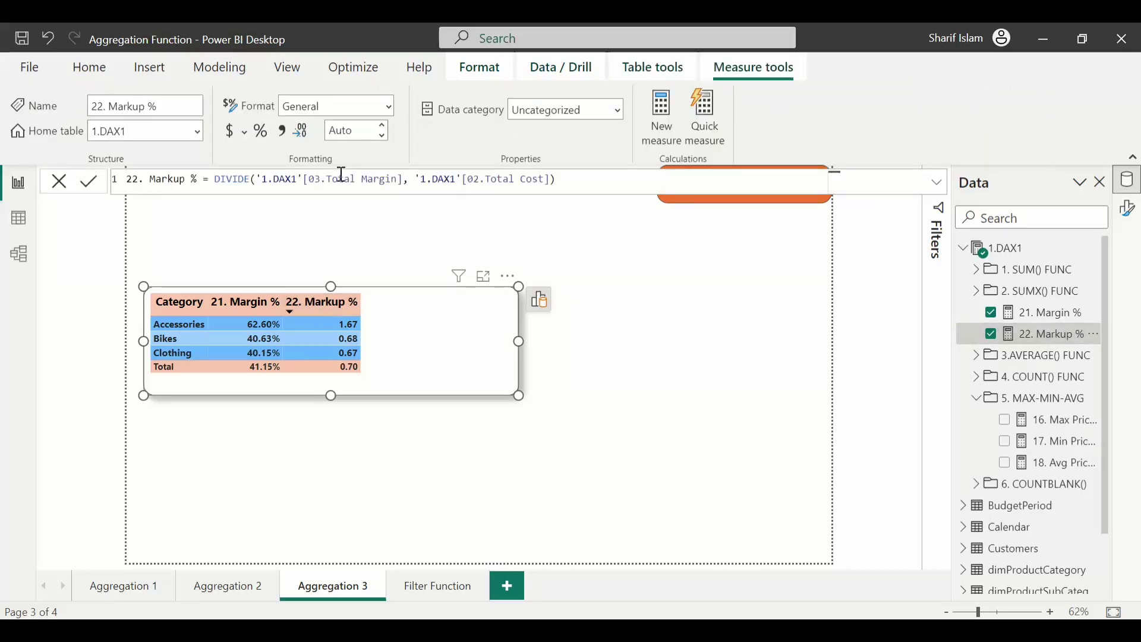
mouse_move(345, 355)
left_click(261, 131)
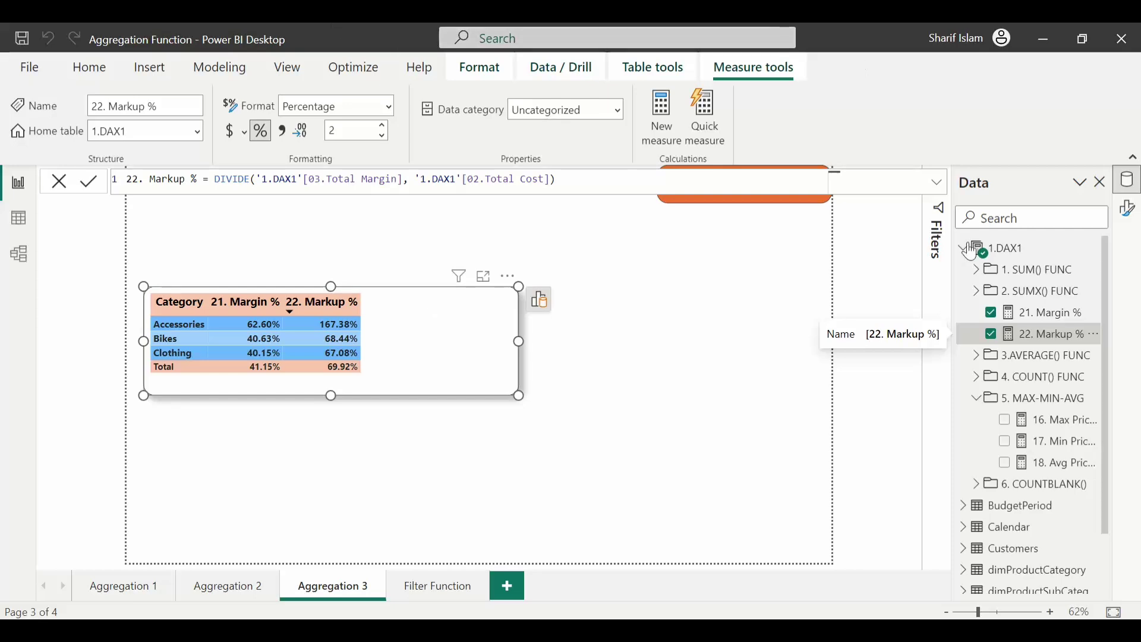
Step: Create a measure in table 1.DAX1: 23. Tax % = DIVIDE('1.DAX1'[05.Total Sales Tax Paid], '1.DAX1'[01.Total Sales])
left_click(665, 140)
type("23. Tax % = di")
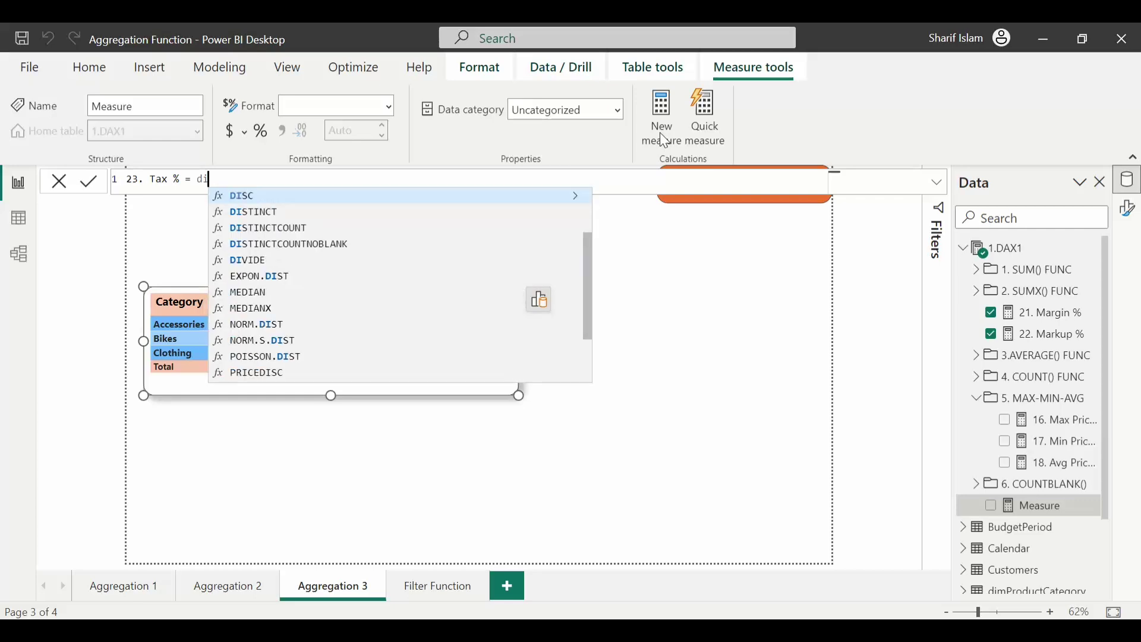
type("v")
key("Tab")
type("dax")
key("Down")
key("Down")
key("Down")
key("Down")
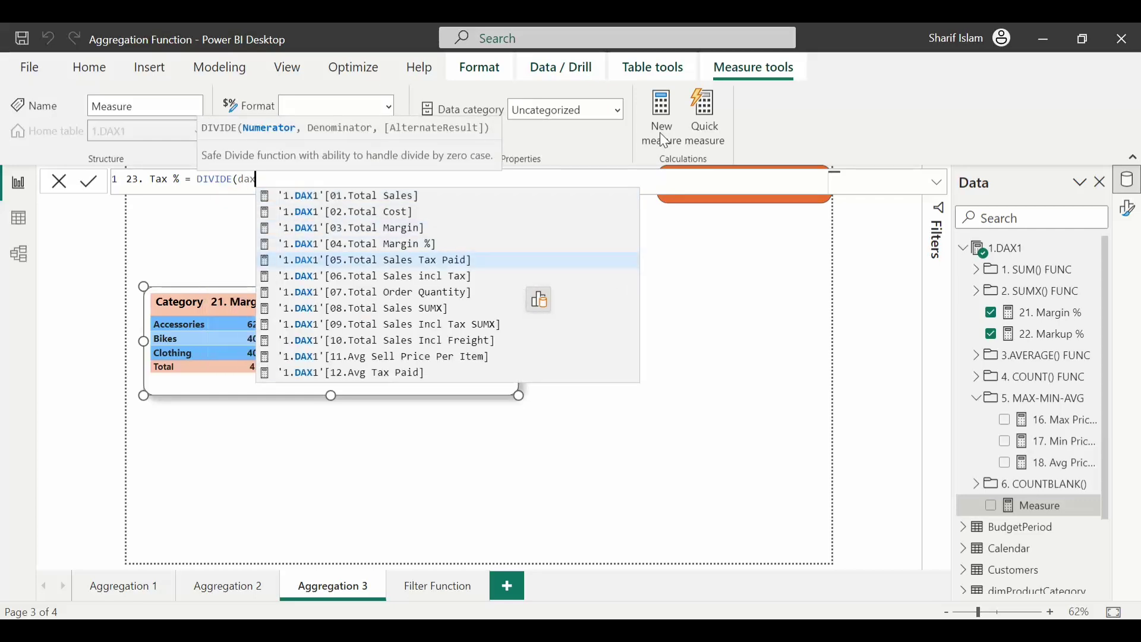
key("Tab")
type(",")
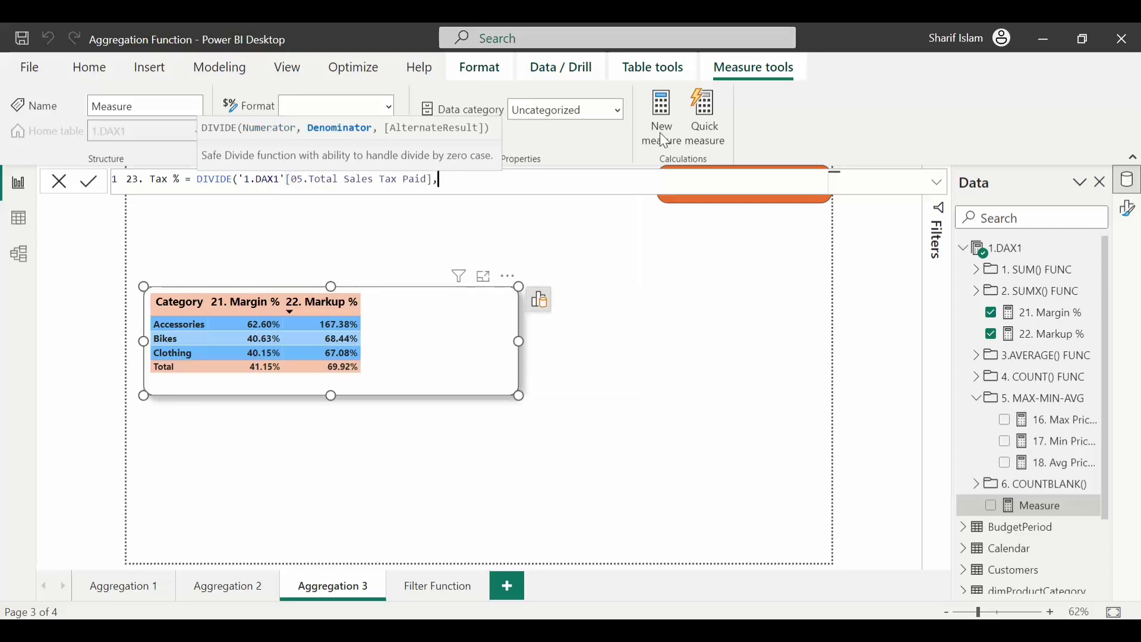
type(" dax")
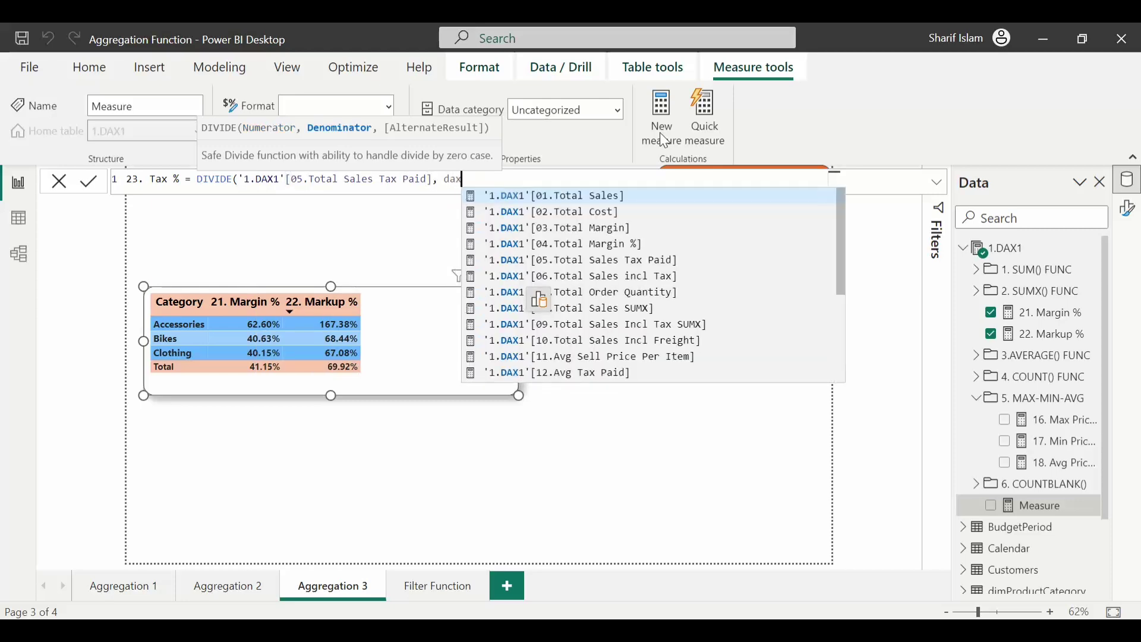
key("Tab")
type(")")
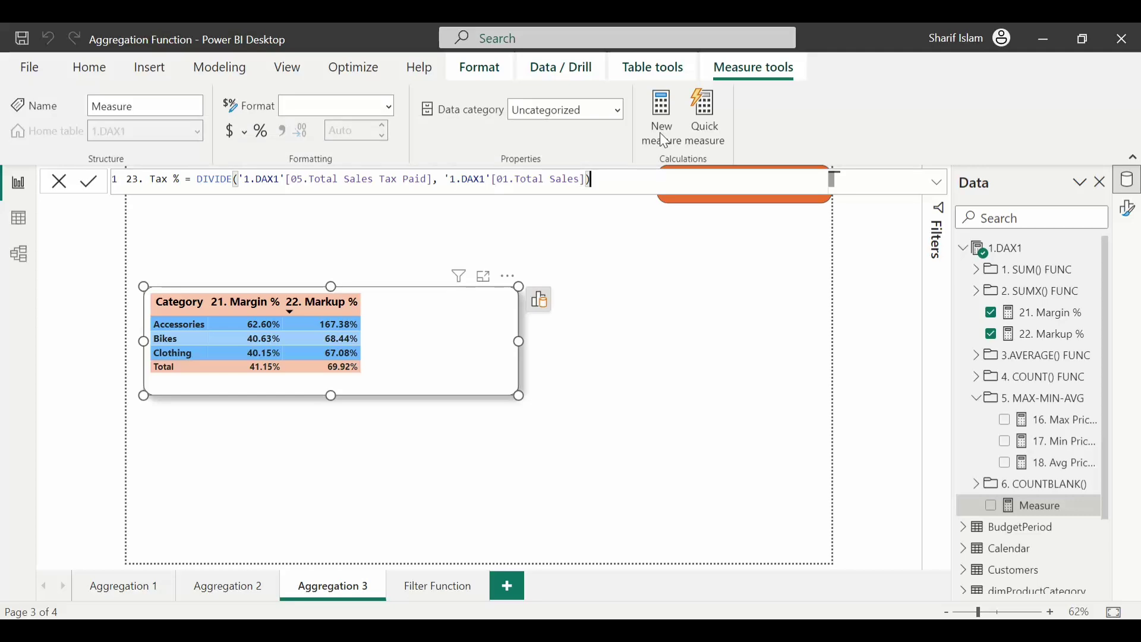
key("Return")
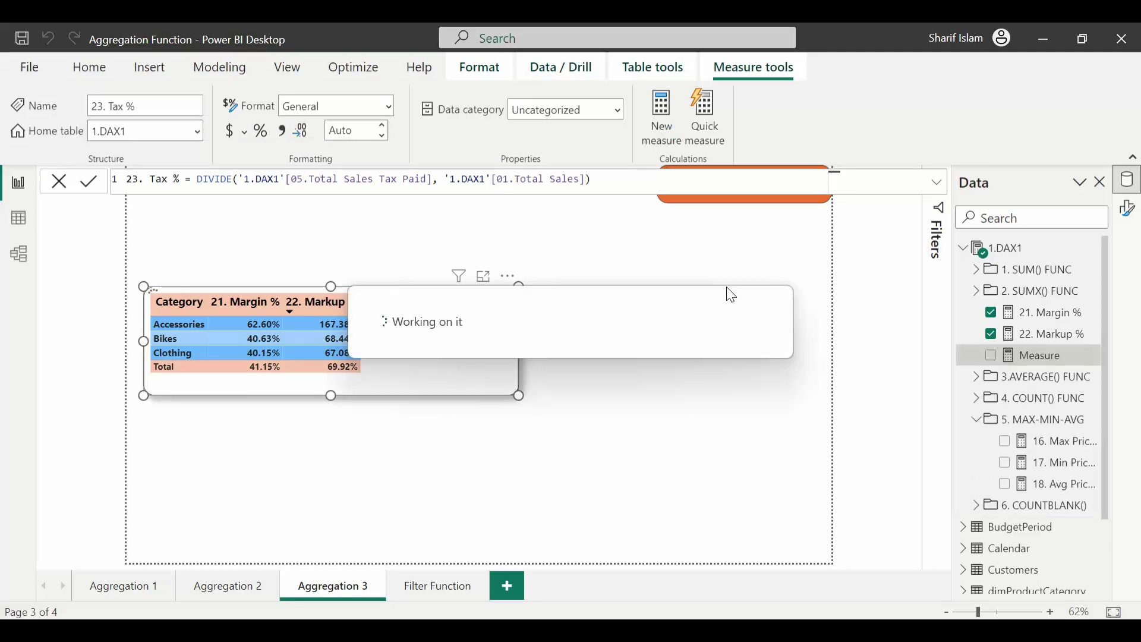
Step: Format 23. Tax % as a percentage with 0 decimal places and add it to the category table
left_click(262, 132)
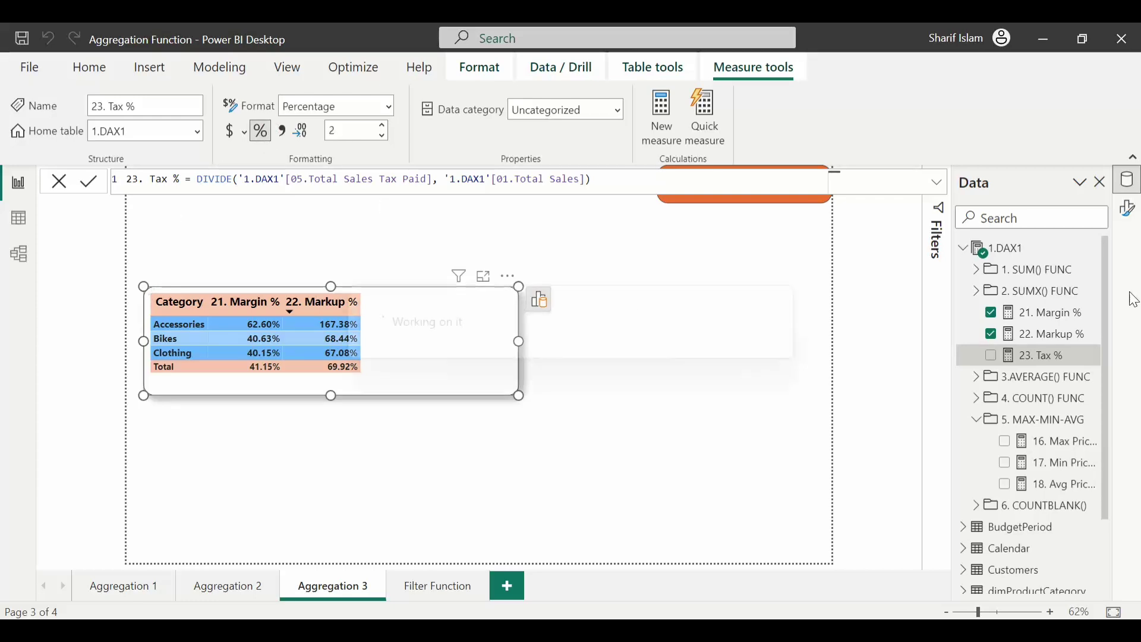
left_click(991, 359)
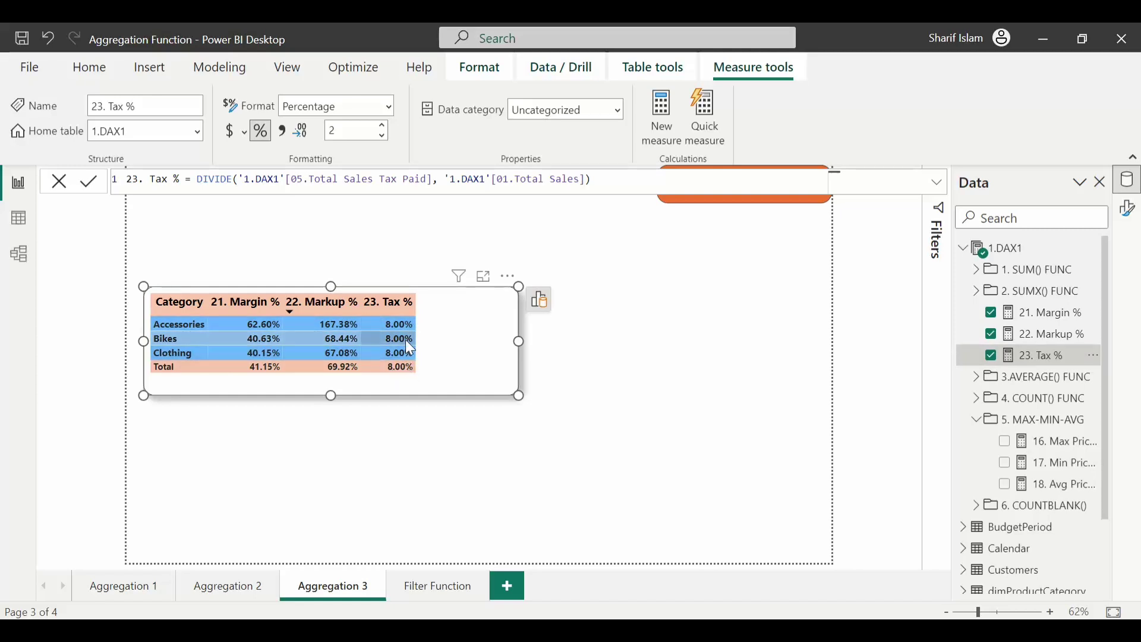
left_click(357, 132)
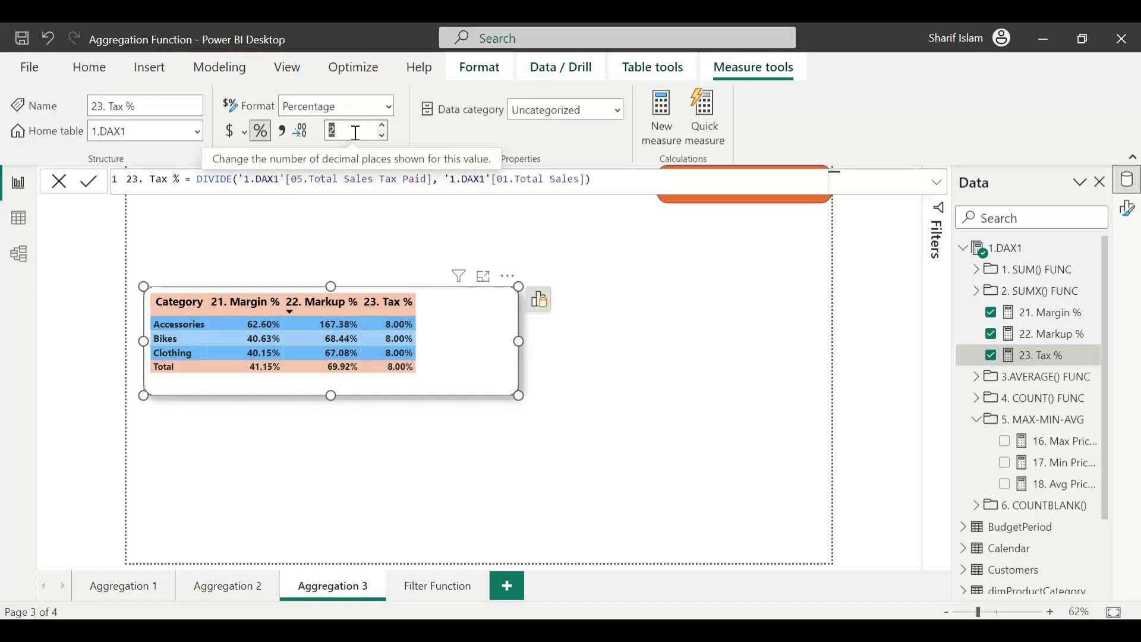
type("0")
key("Return")
Step: Shrink the category table's frame in width and height to fit its columns and rows, leaving the table deselected
left_click_drag(517, 346, 424, 348)
left_click_drag(304, 397, 285, 383)
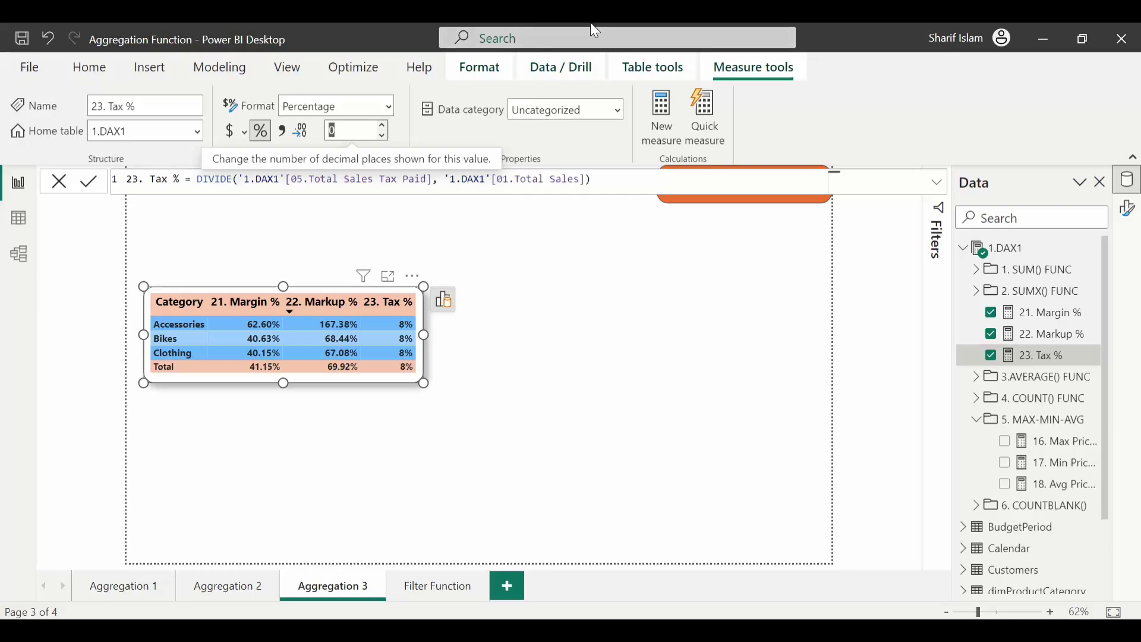
left_click(580, 466)
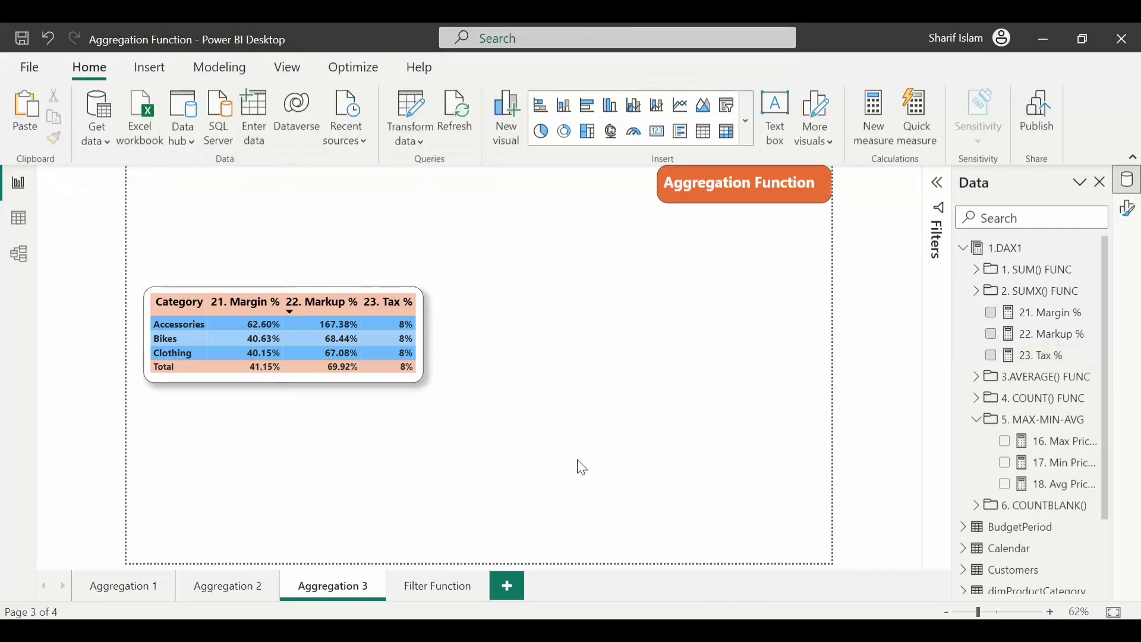